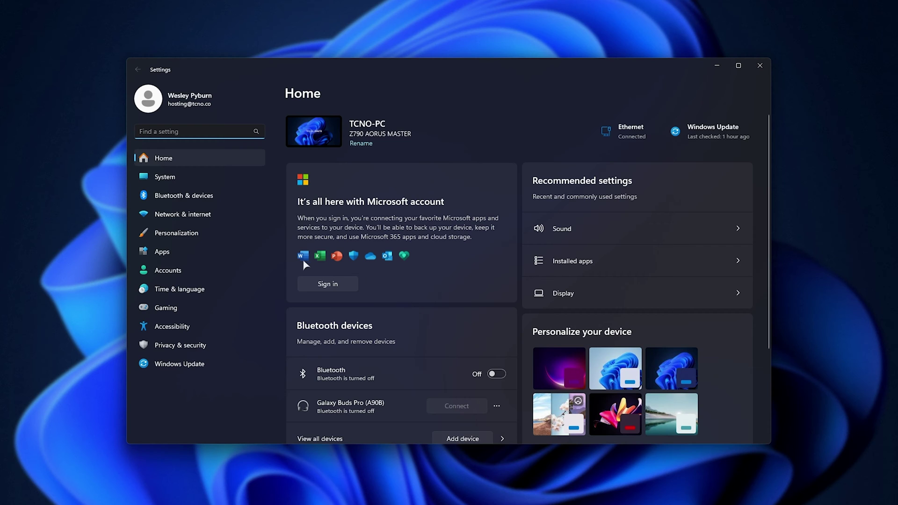
- Check the connected accounts on Accounts > Access work or school, then bring up Start
click(210, 268)
scroll(445, 195, down, 5)
scroll(446, 198, down, 1)
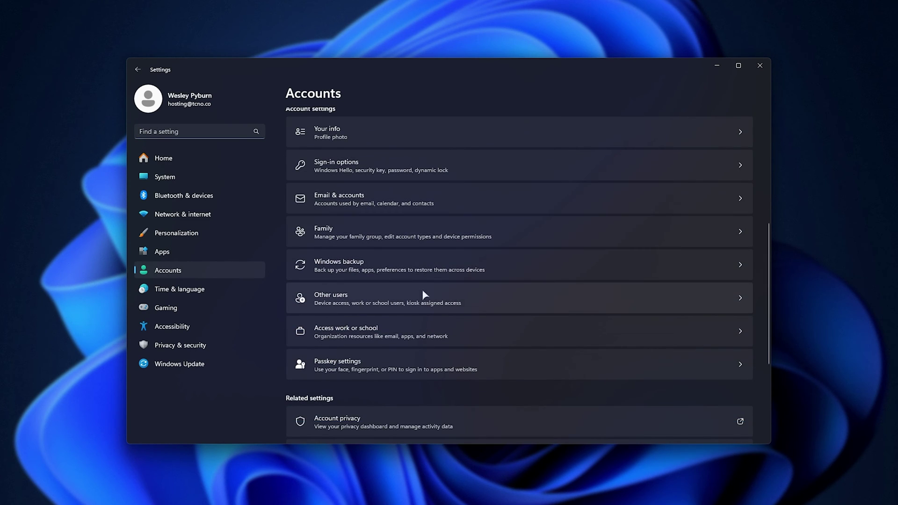
click(365, 342)
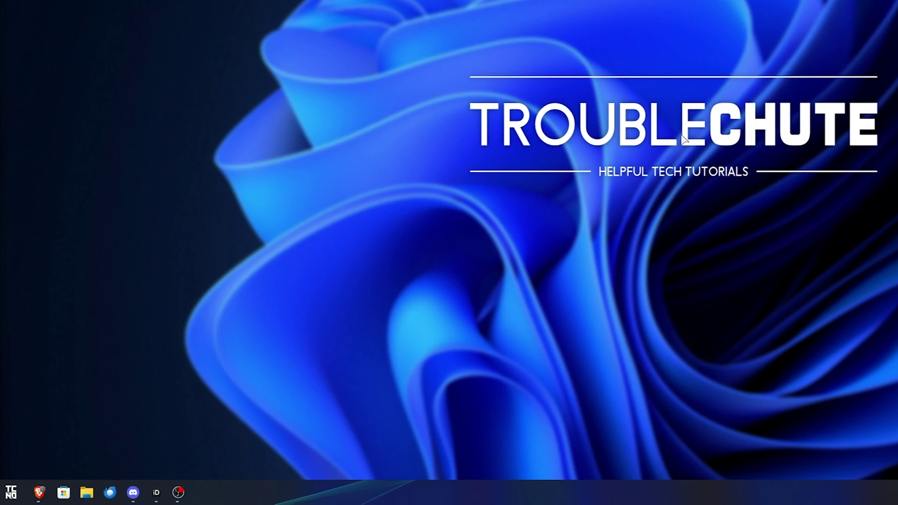
key(super)
- Open the Computer Name tab of System Properties via a 'system propert' search
text(system propert)
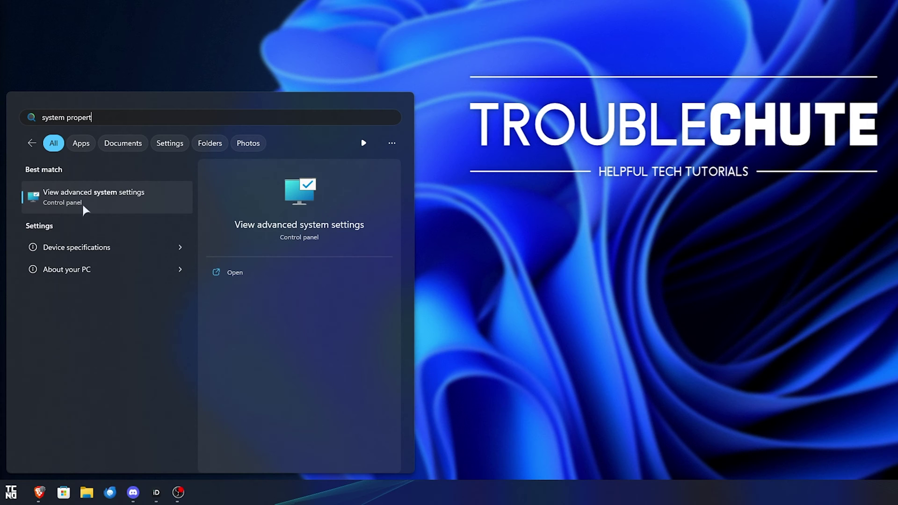
click(124, 199)
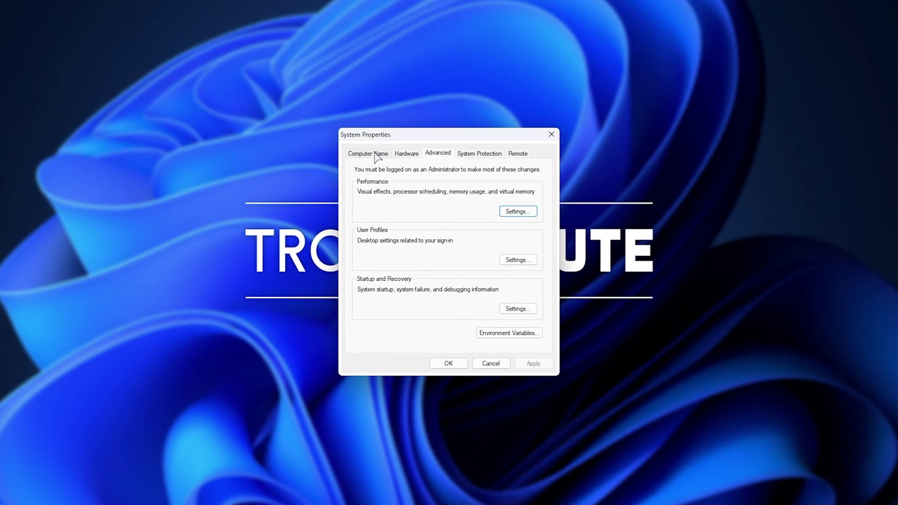
click(375, 155)
- Set the PC as a home computer with the Network ID wizard and apply the change
click(516, 255)
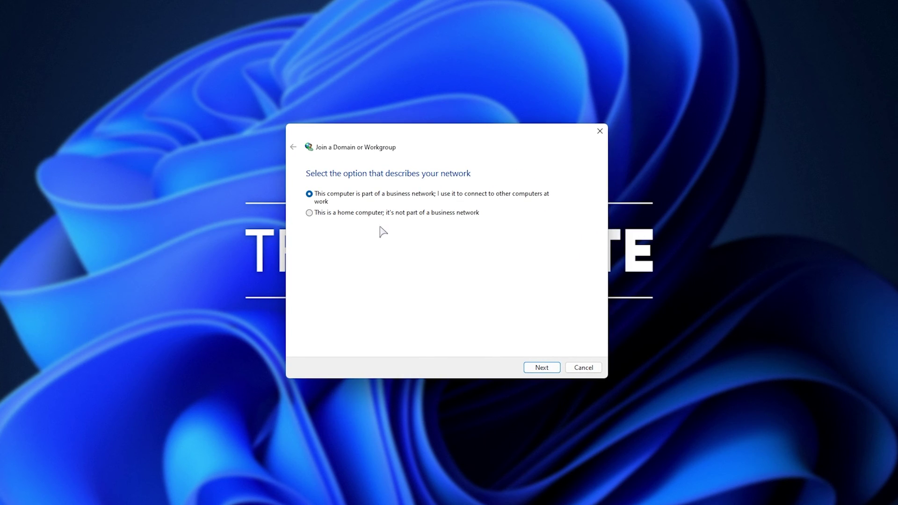
click(332, 212)
click(554, 368)
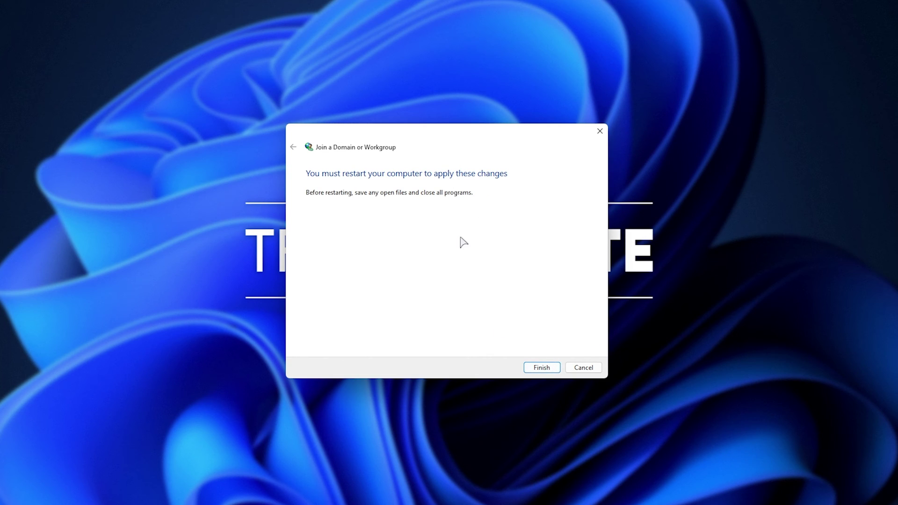
click(541, 368)
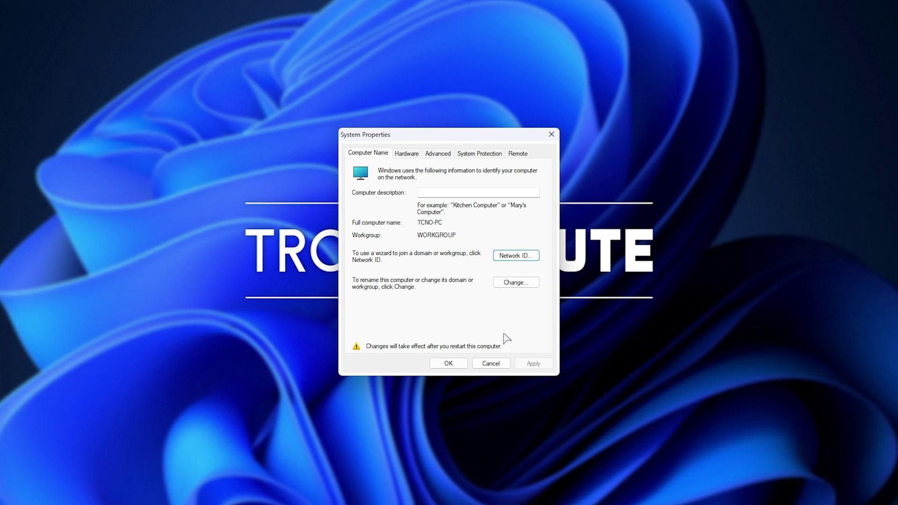
click(448, 364)
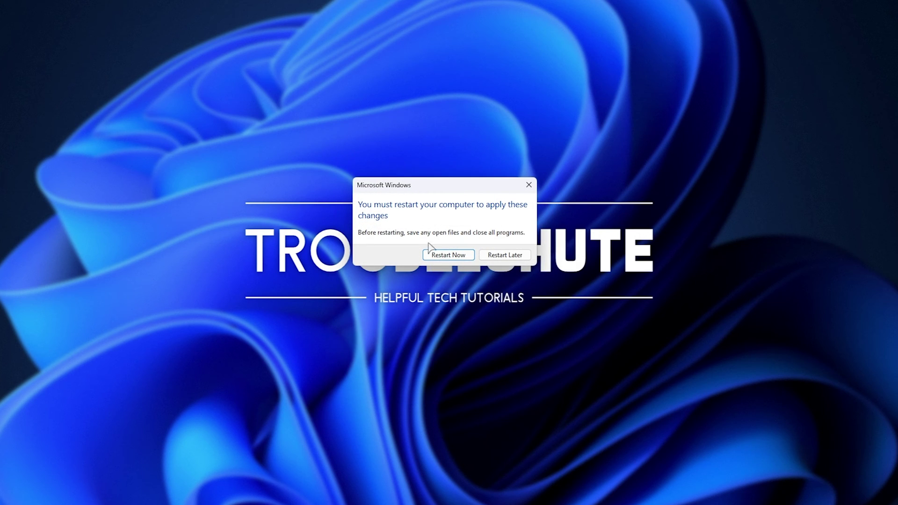
- Move the restart-required prompt aside and dismiss it
drag(482, 184, 483, 213)
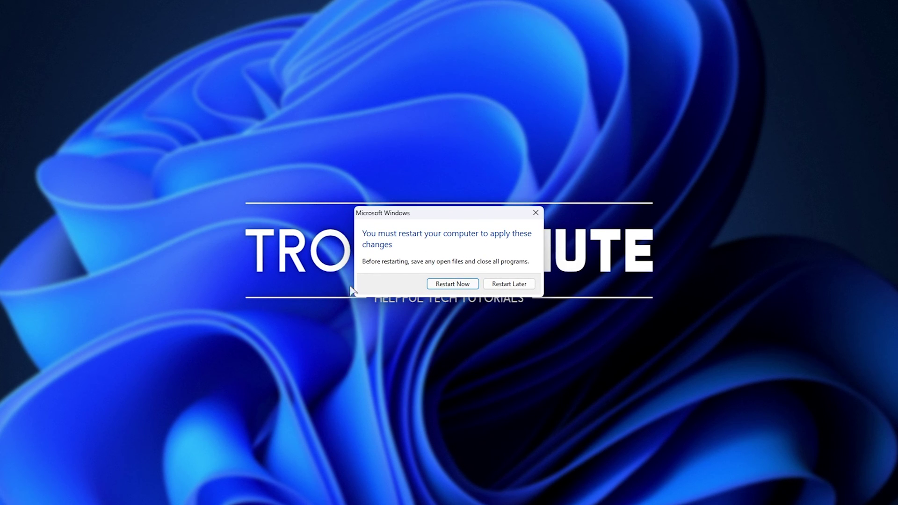
click(461, 283)
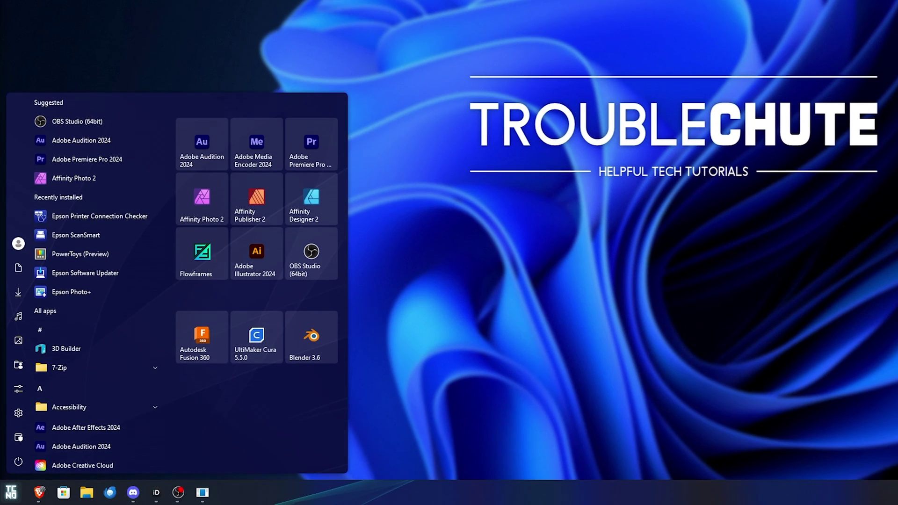
- Launch the Local Group Policy Editor from a 'group polic' Start search
text(group polic)
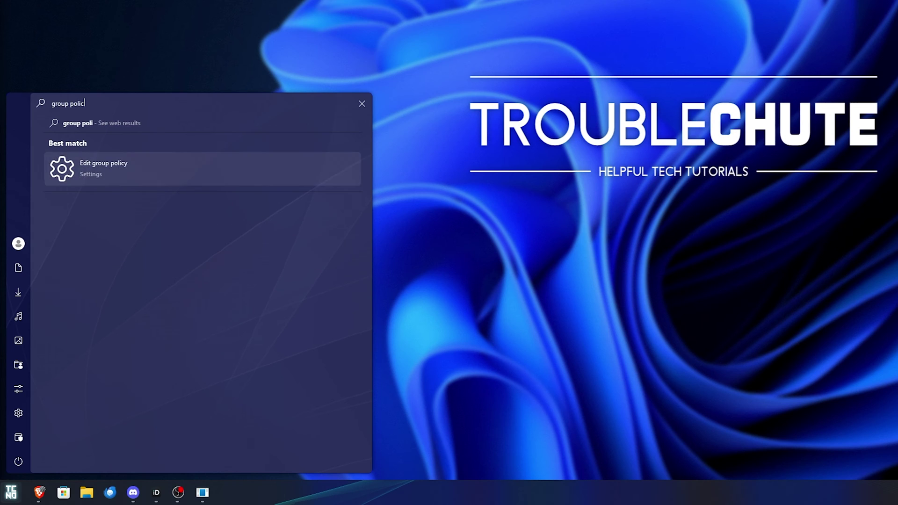
key(BackSpace)
key(BackSpace)
click(250, 169)
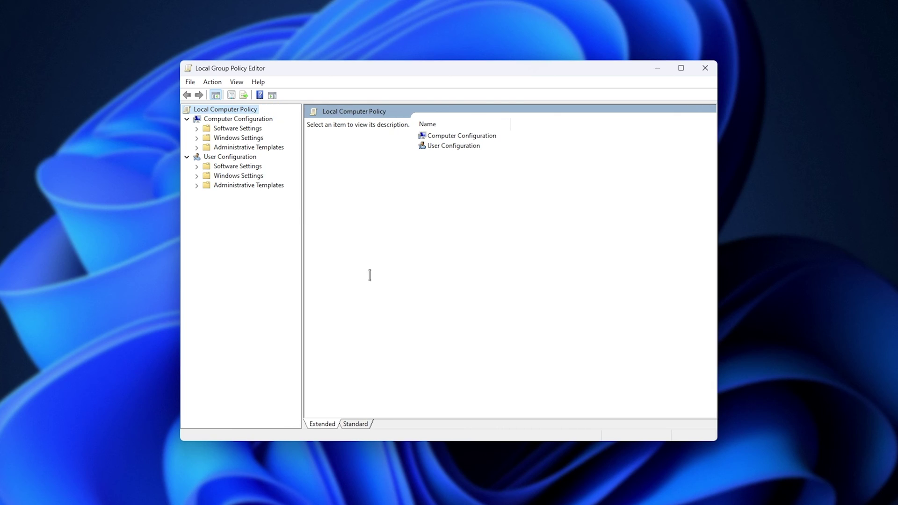
- Navigate to Administrative Templates > Windows Components > Windows Update > Manage end user experience
click(212, 148)
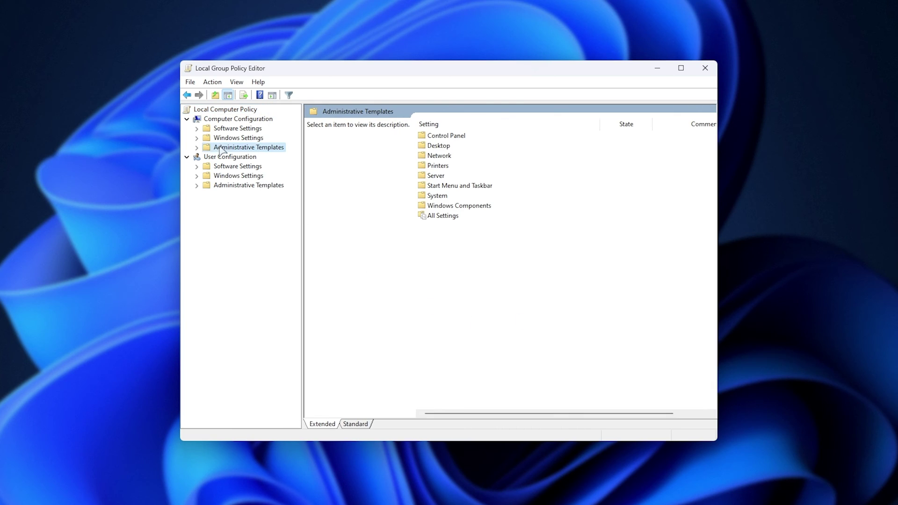
double_click(226, 149)
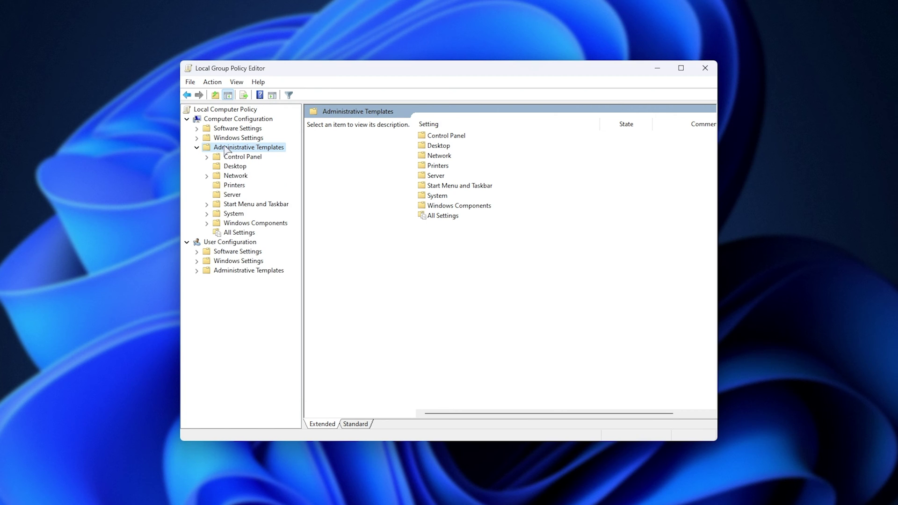
double_click(237, 224)
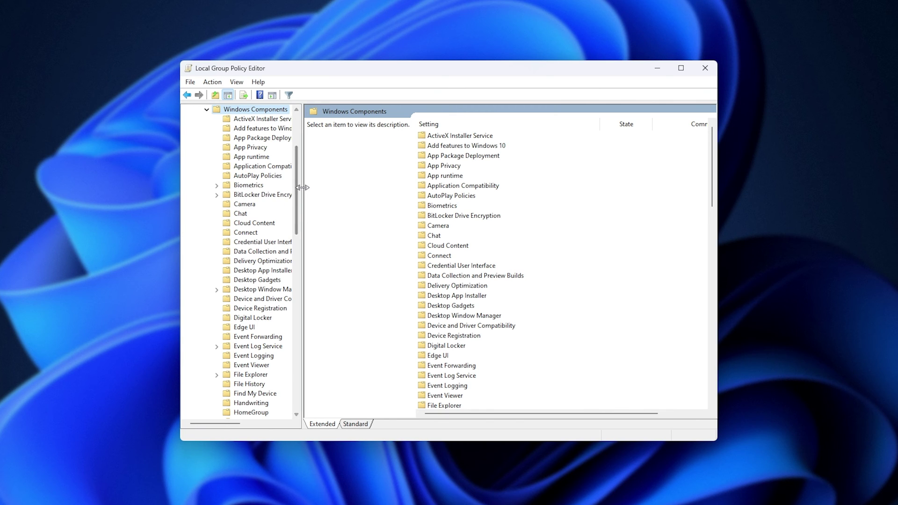
drag(302, 193, 335, 192)
scroll(273, 222, down, 20)
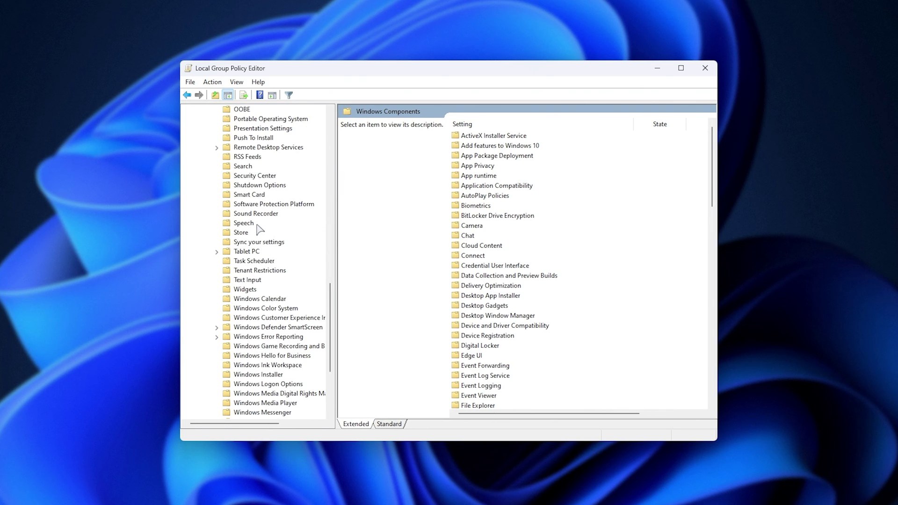
double_click(274, 403)
scroll(266, 405, down, 2)
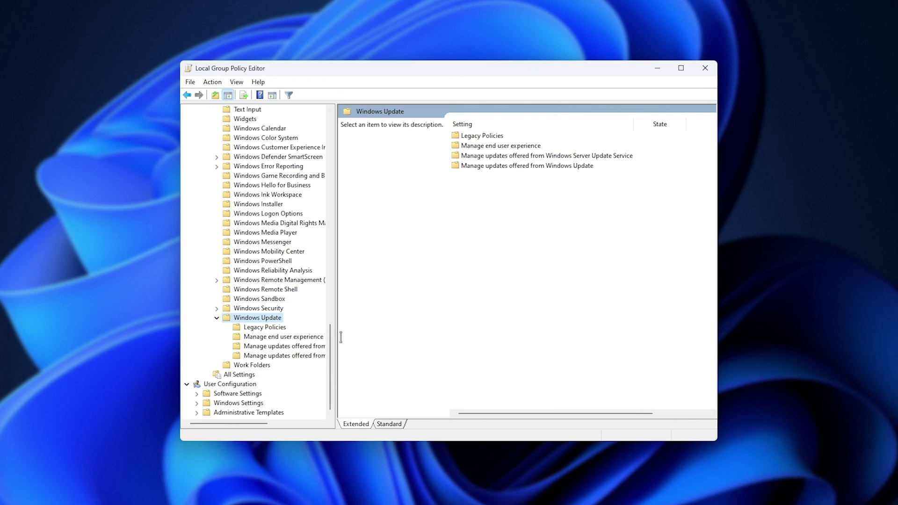
drag(336, 336, 379, 346)
click(280, 338)
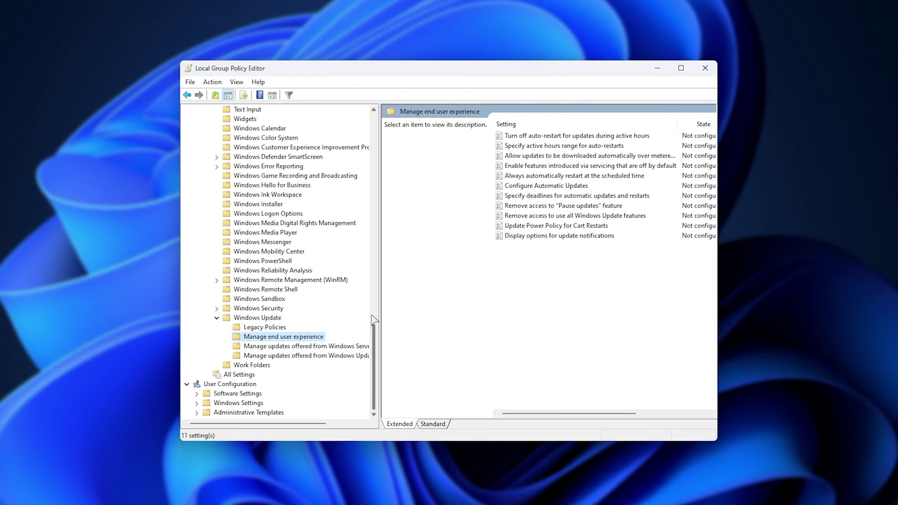
- Leave Configure Automatic Updates as Not Configured, confirm, and close the editor
drag(380, 298, 308, 296)
click(504, 235)
click(511, 186)
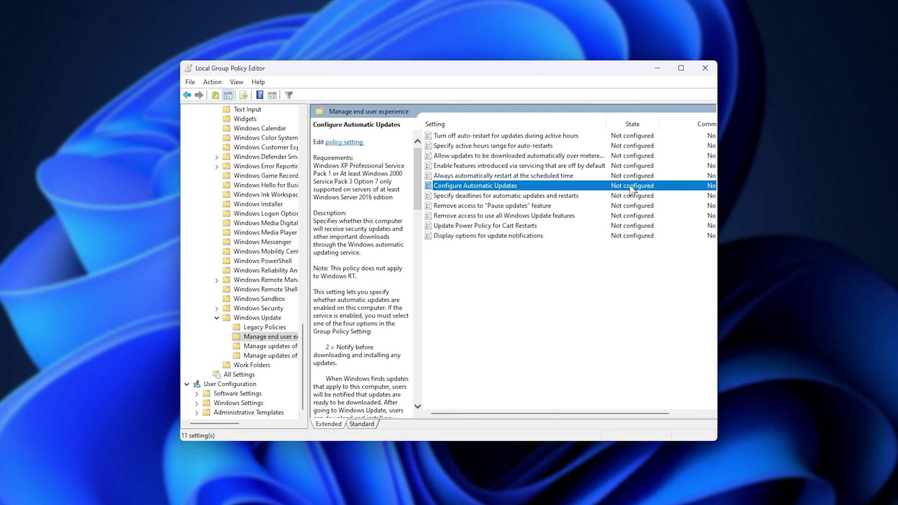
double_click(511, 187)
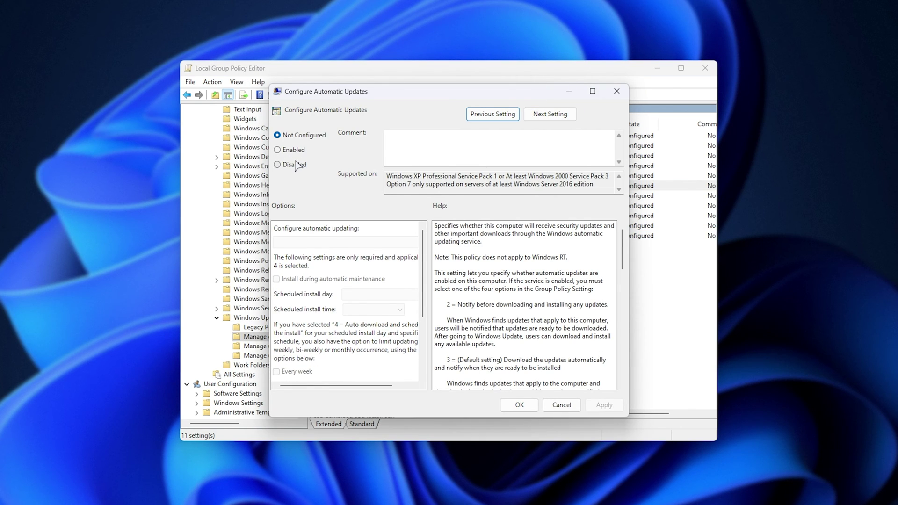
click(302, 136)
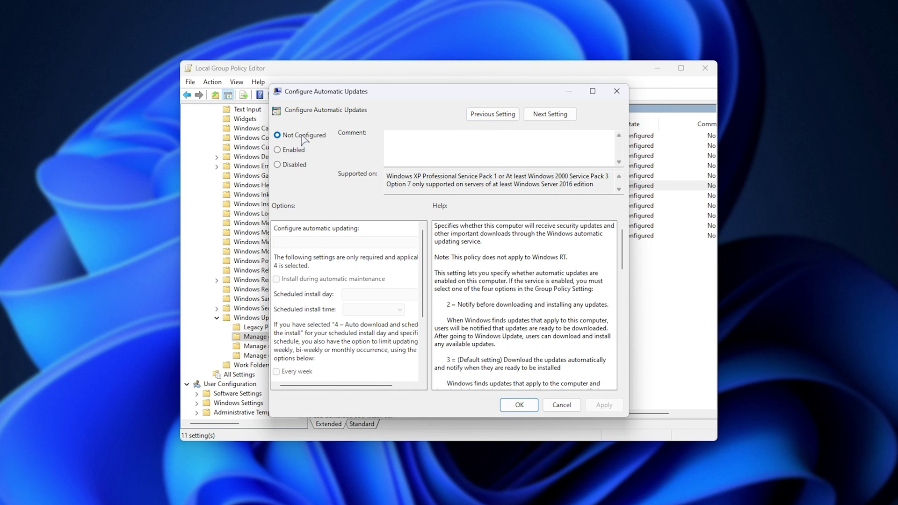
click(519, 405)
click(705, 69)
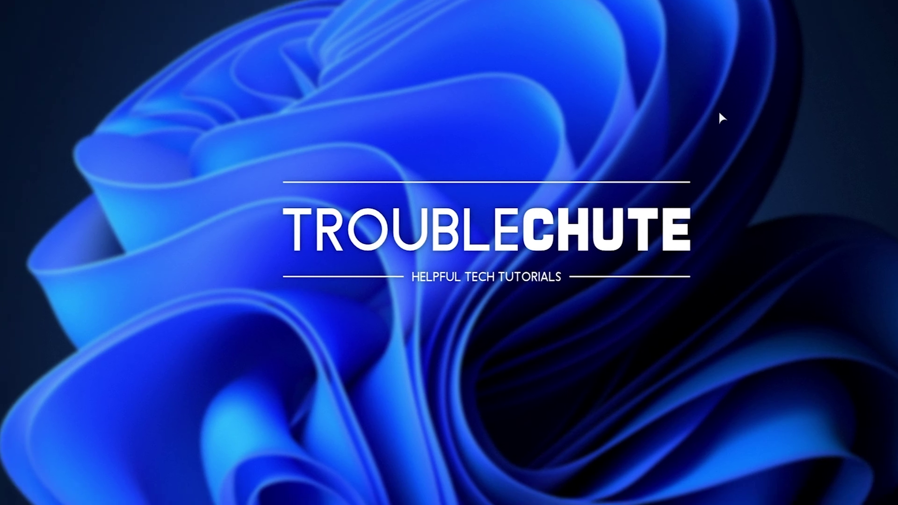
- Launch Terminal as administrator and run gpupdate /force
key(super)
text(dmd)
key(ctrl+a)
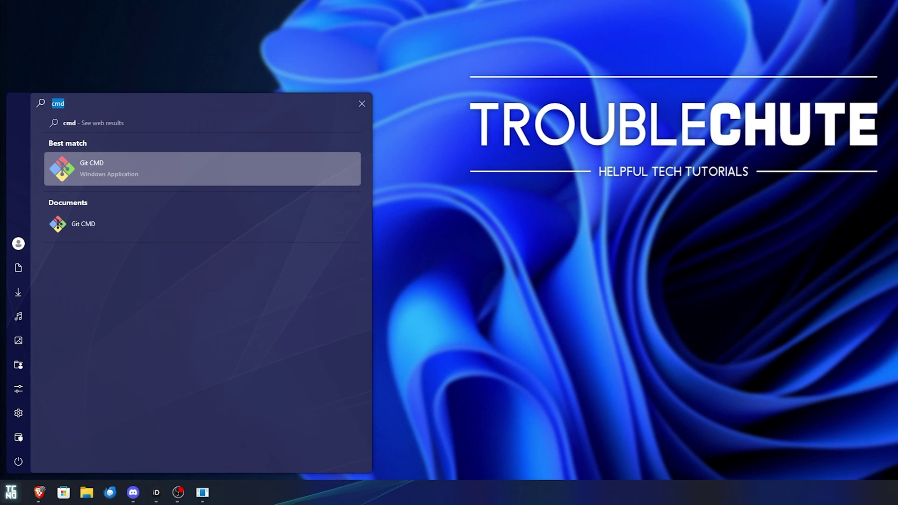
text(terminal)
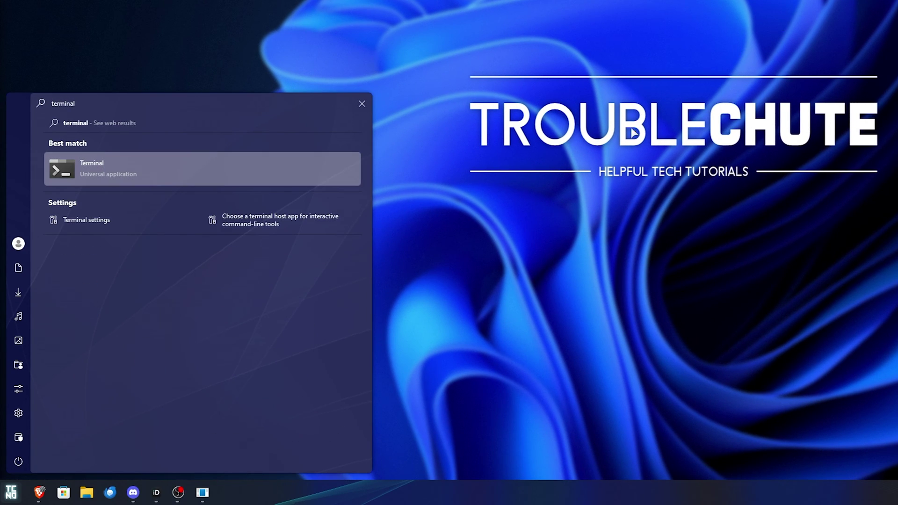
right_click(321, 166)
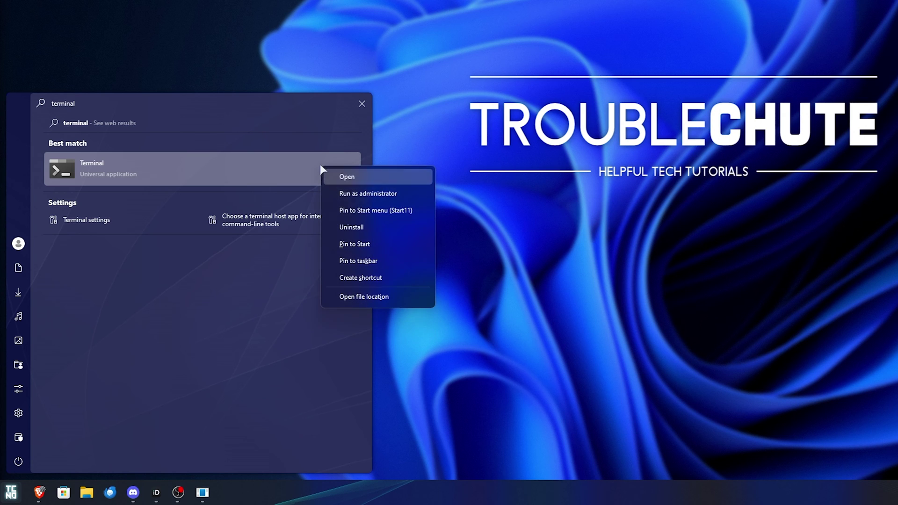
click(374, 199)
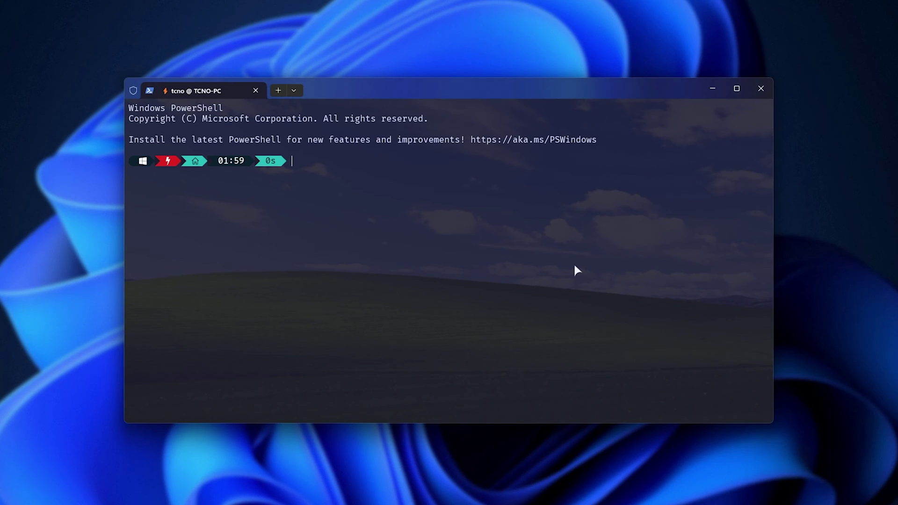
text(gpupdate /force)
key(Return)
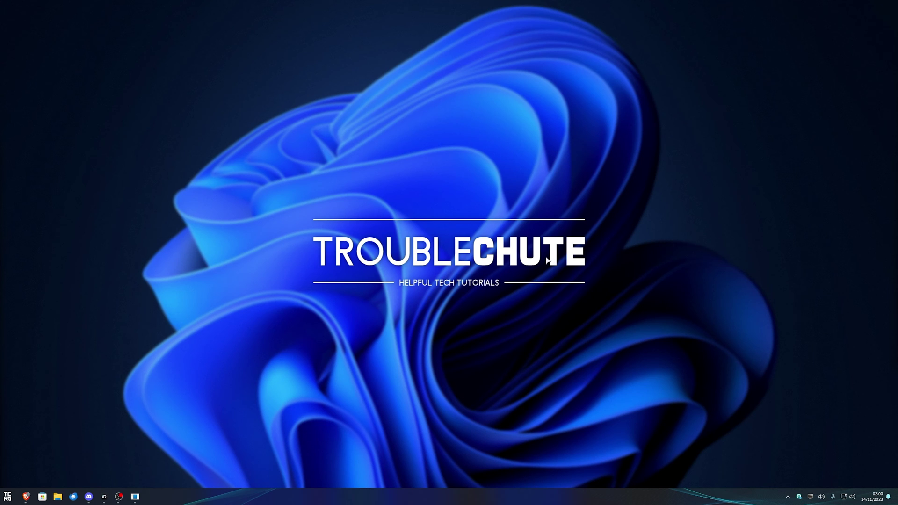
- Check the managed-by-organization notice on Privacy & security > Diagnostics & feedback, then close Settings
key(super)
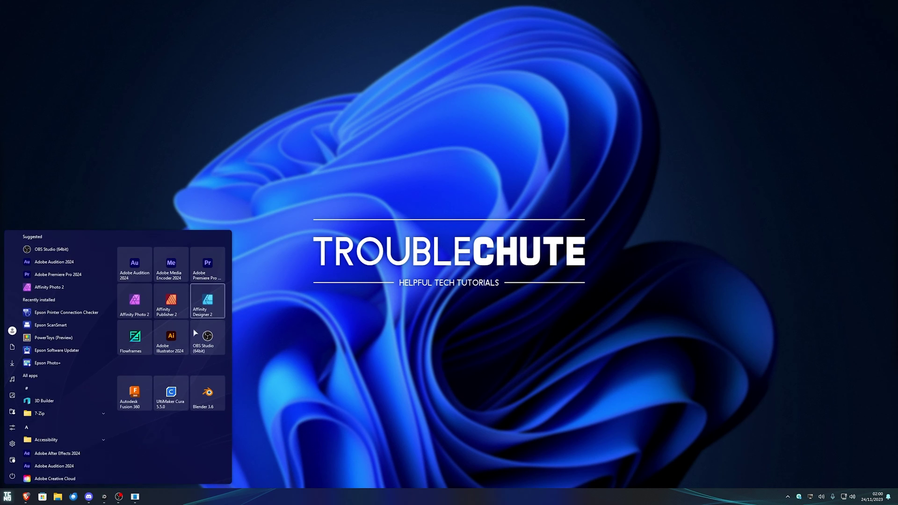
click(12, 445)
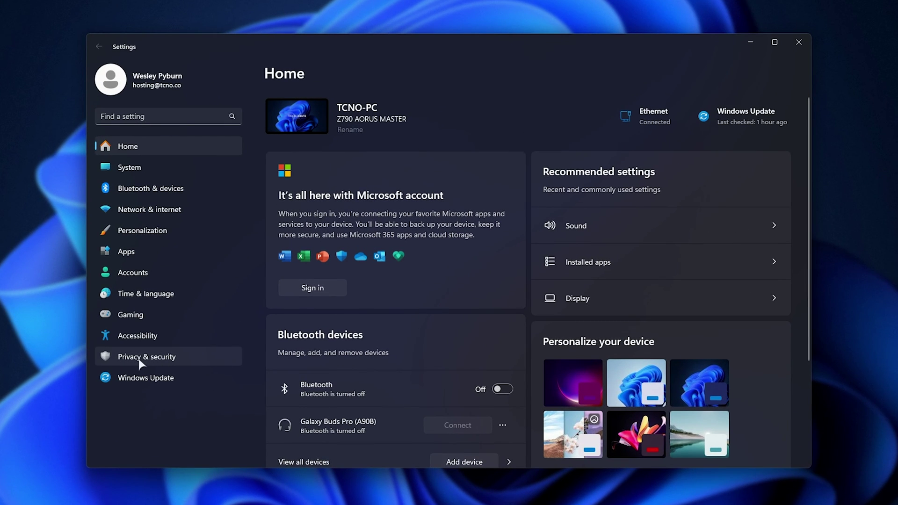
click(139, 361)
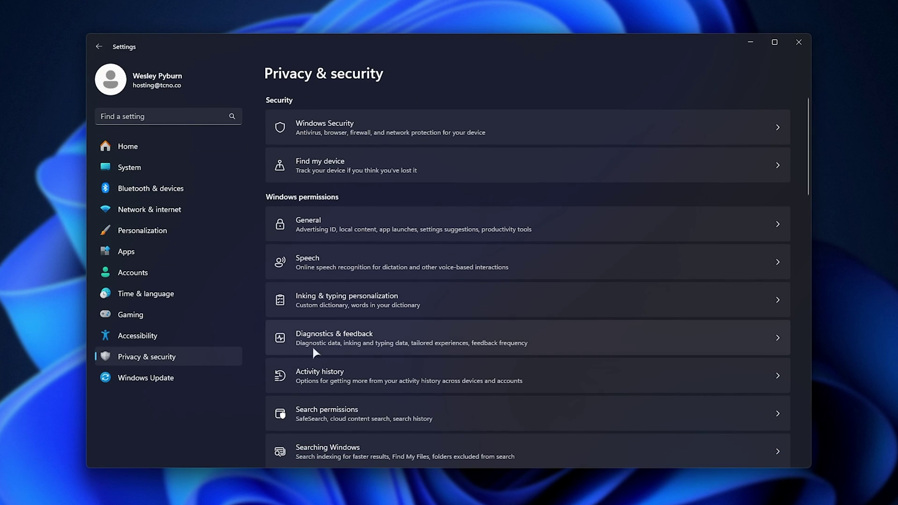
click(337, 345)
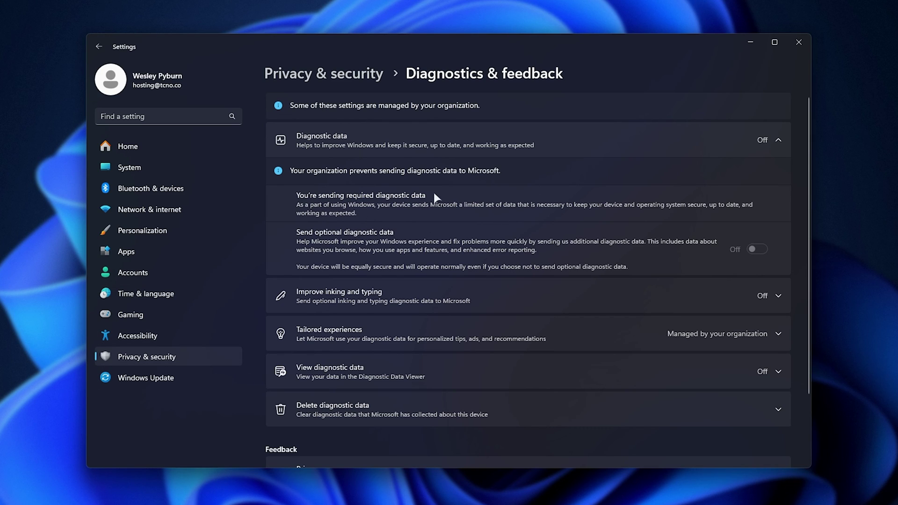
click(800, 44)
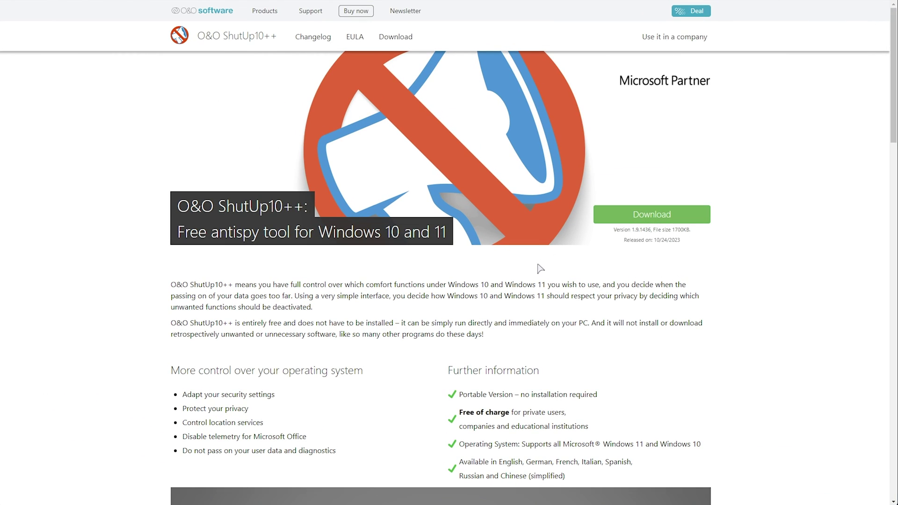
- Scroll the O&O ShutUp10++ product page to its feature list and video preview
scroll(507, 340, down, 7)
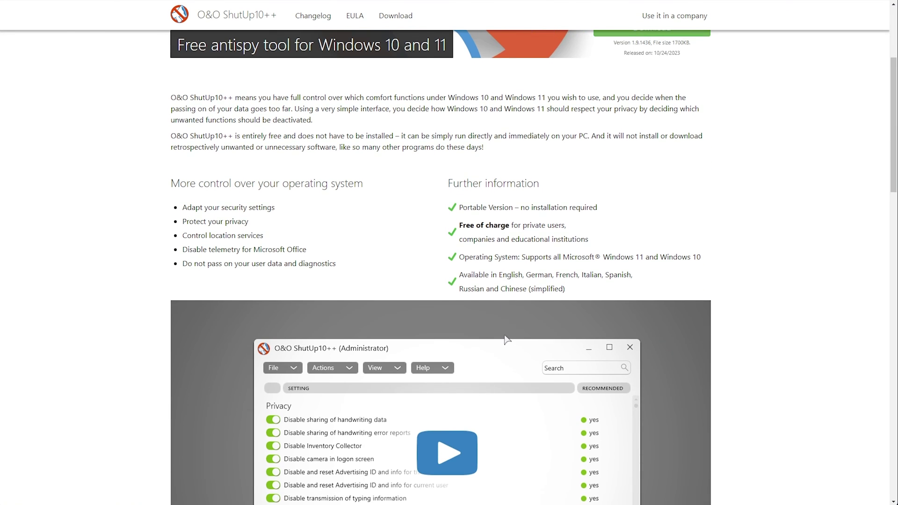
scroll(507, 340, down, 2)
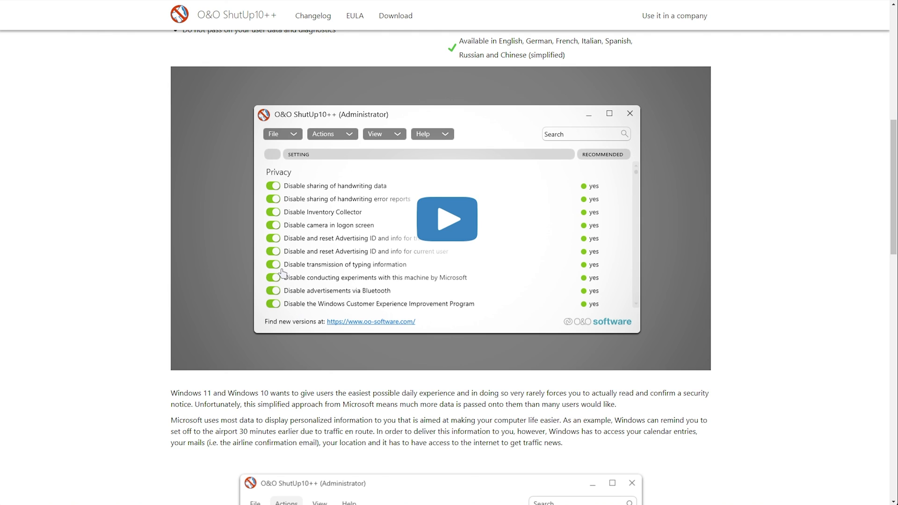
scroll(283, 275, up, 2)
scroll(407, 257, down, 1)
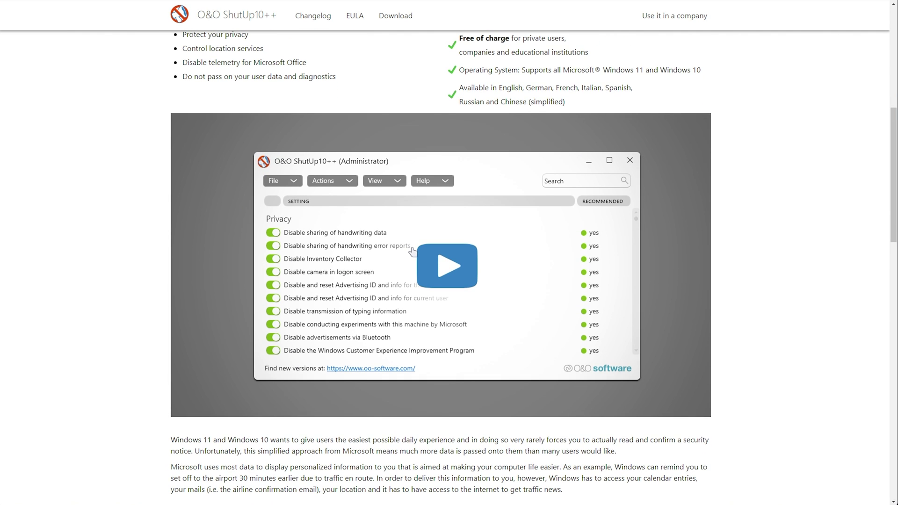